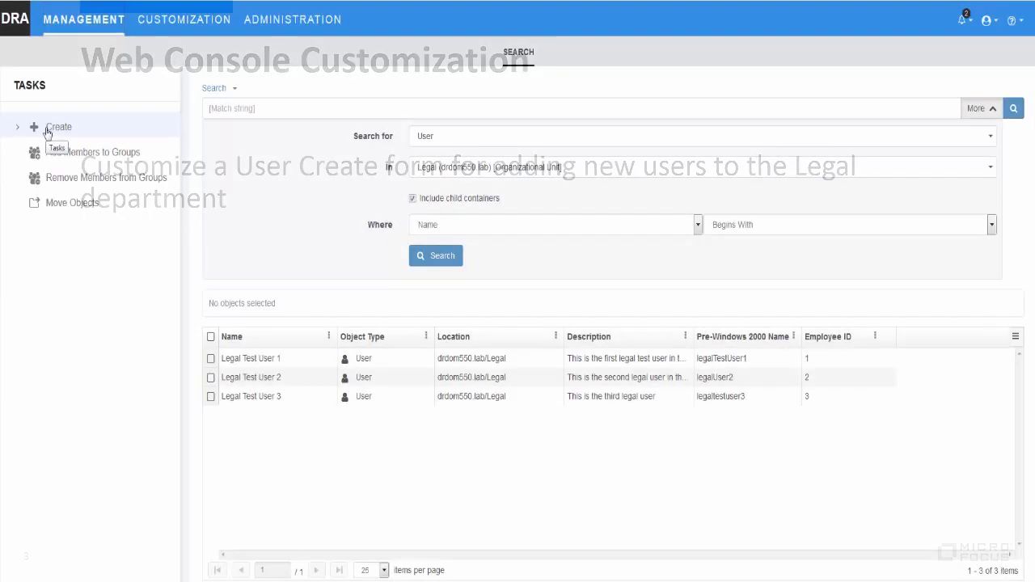
Step: Expand the Create task to list the creatable object types, including Legal User
click(59, 128)
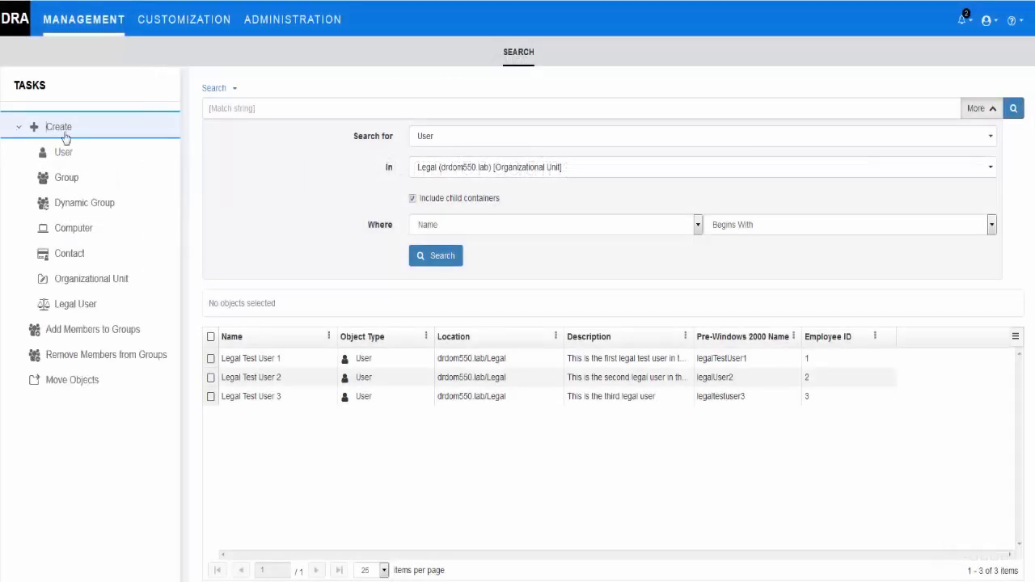
click(60, 305)
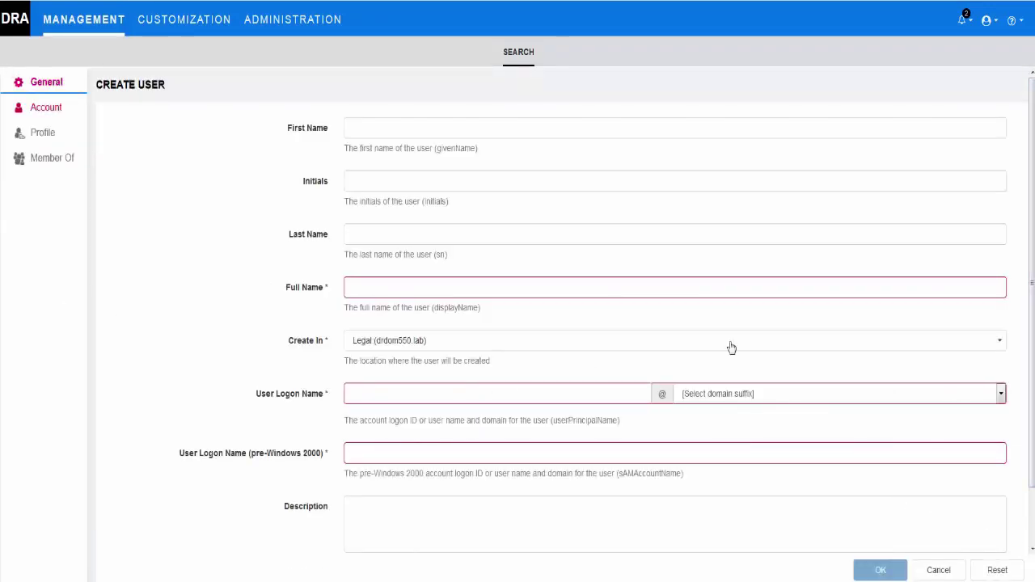
scroll(730, 347, down, 1)
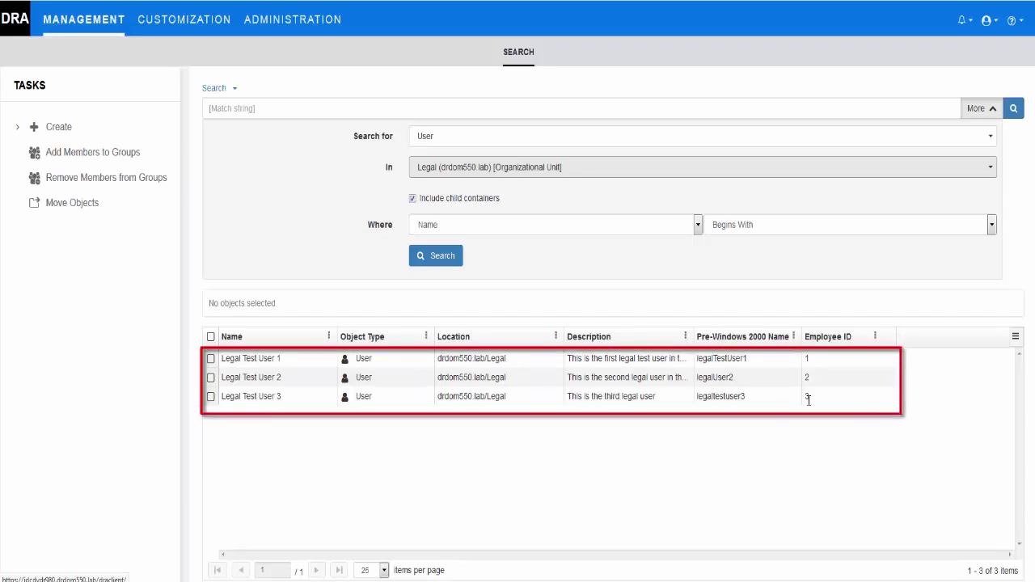
click(807, 400)
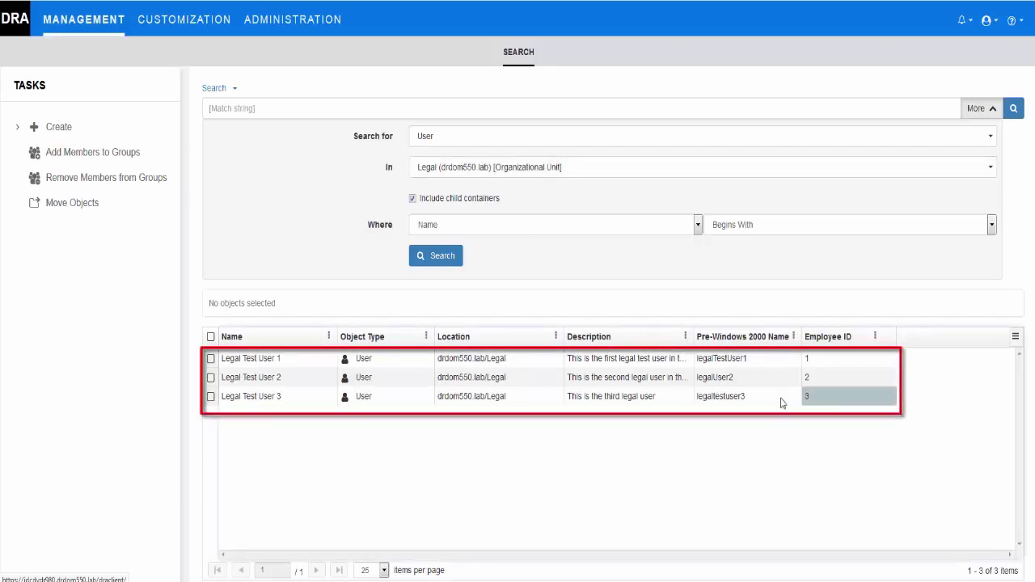
Step: Switch to Customization to list the 19 built-in actions under Property Pages
click(180, 24)
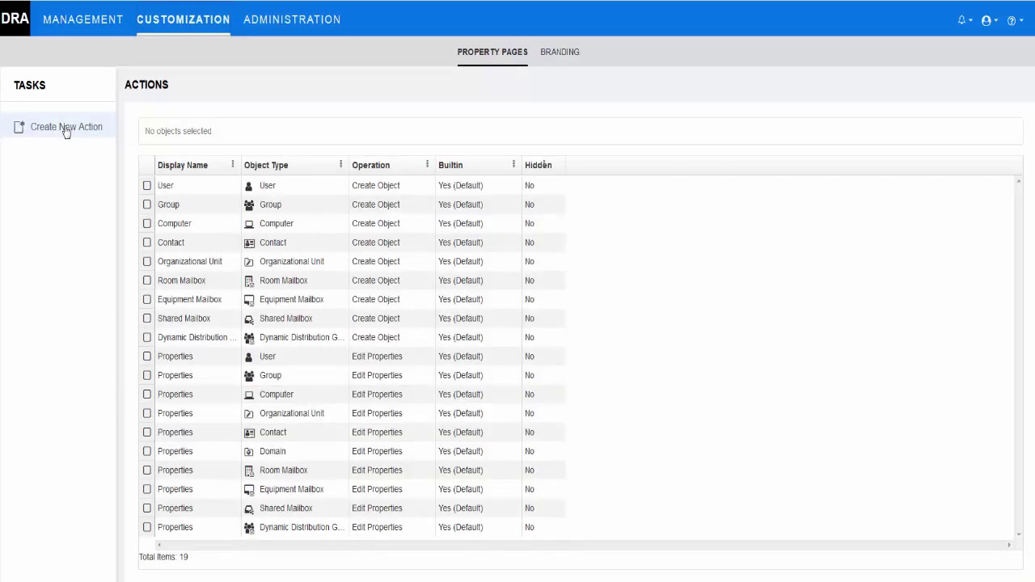
Step: Create a new action 'Legal User' with the balance-scale icon and object type User
click(66, 129)
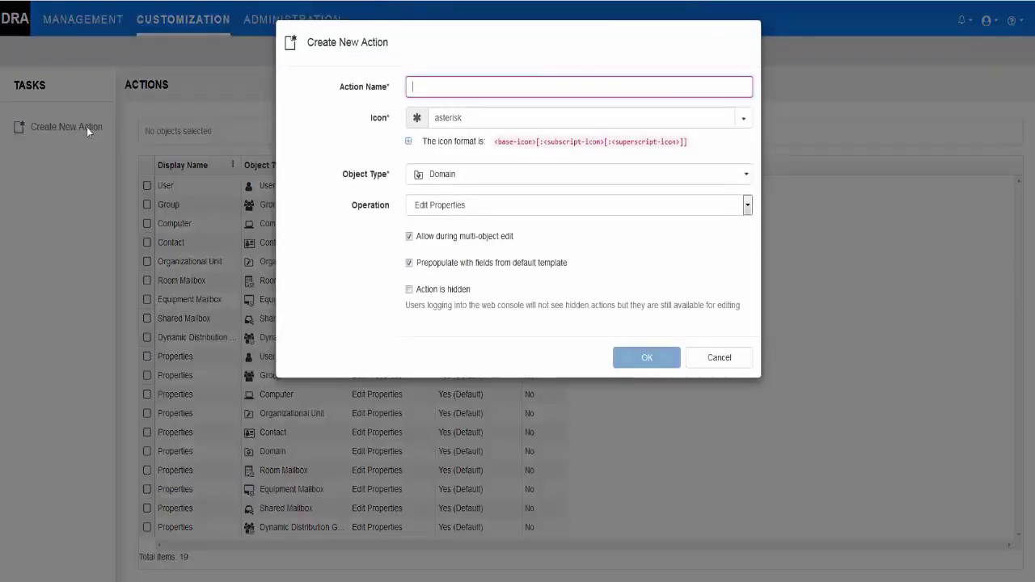
text(Legal User)
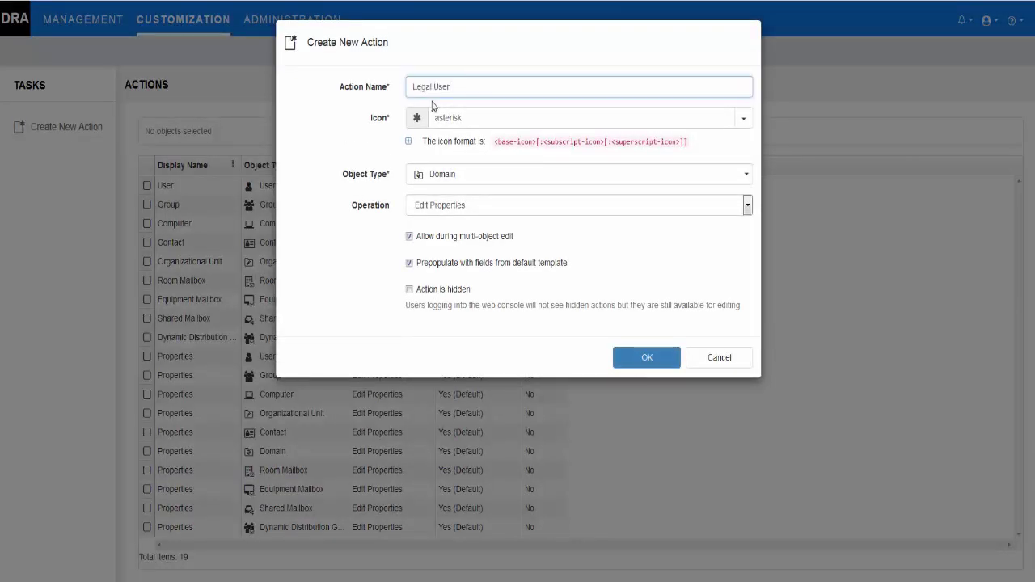
click(742, 119)
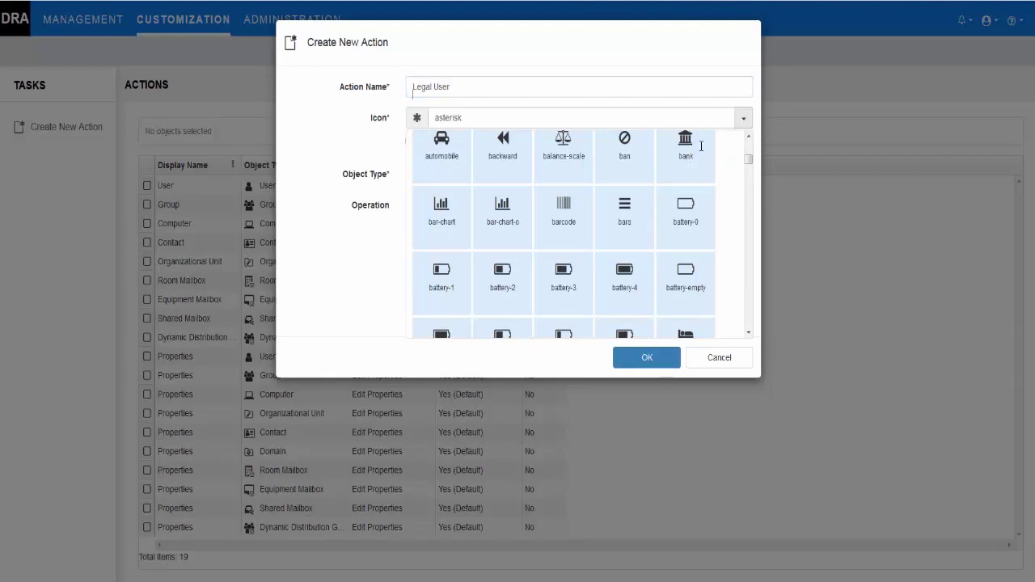
click(570, 159)
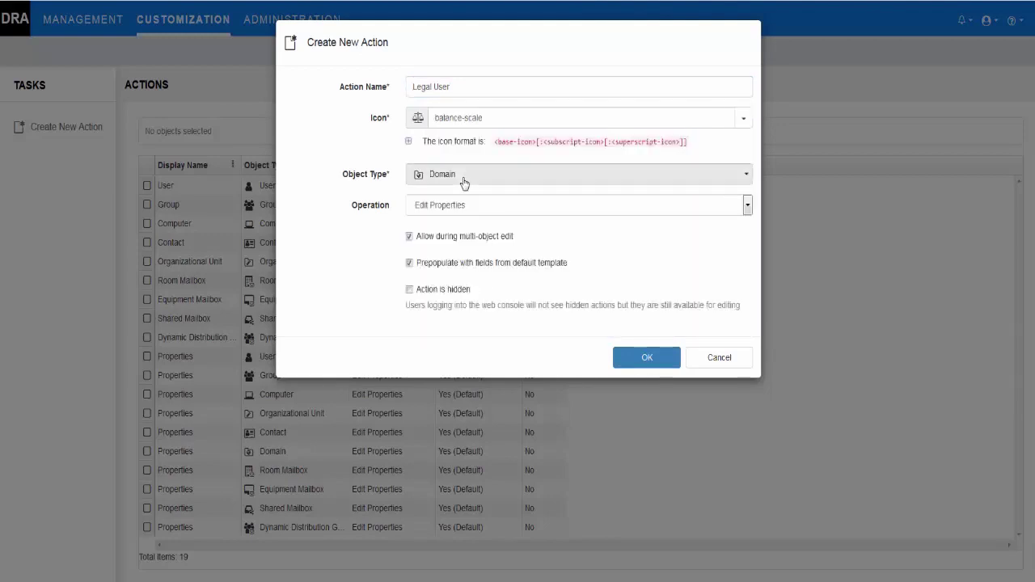
click(728, 180)
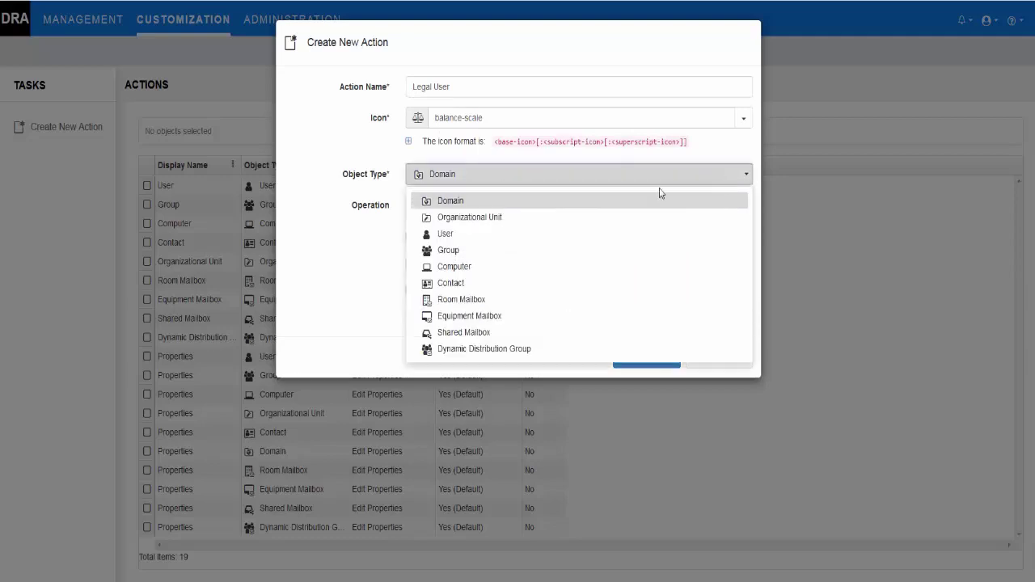
click(447, 239)
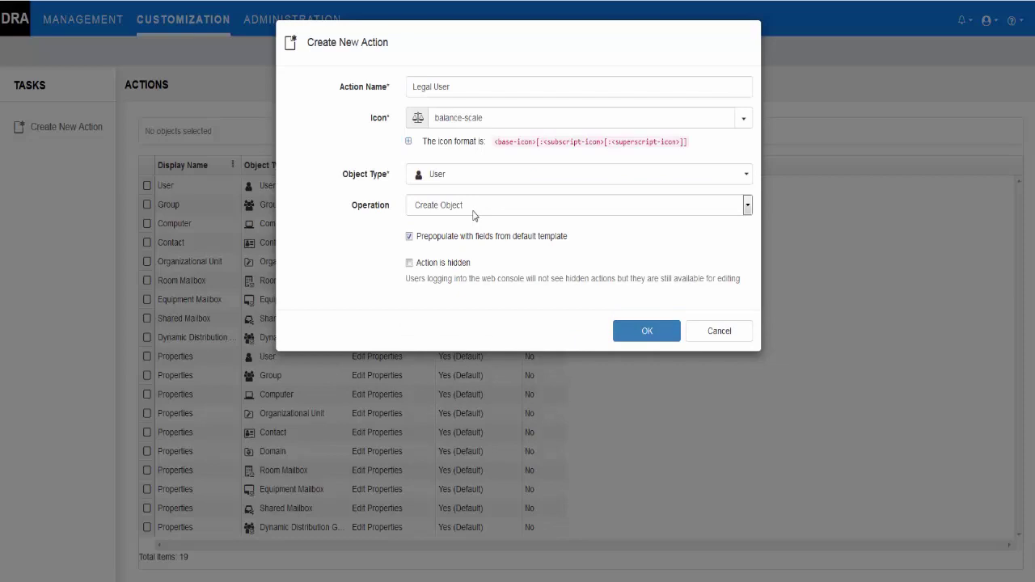
click(644, 334)
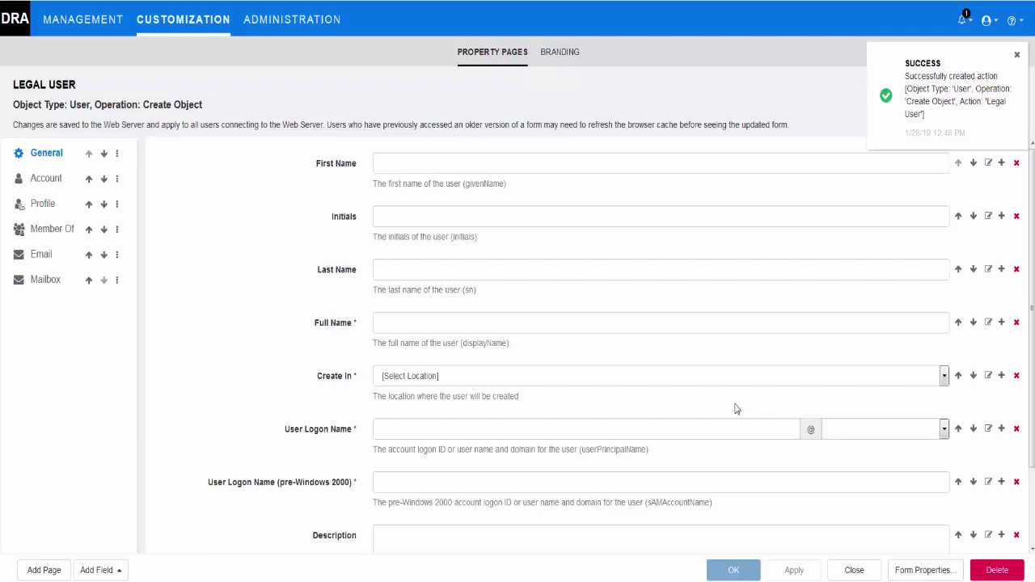
Step: Enable custom form load handlers on the Legal User form and add an LDAP Query handler for editing
click(917, 570)
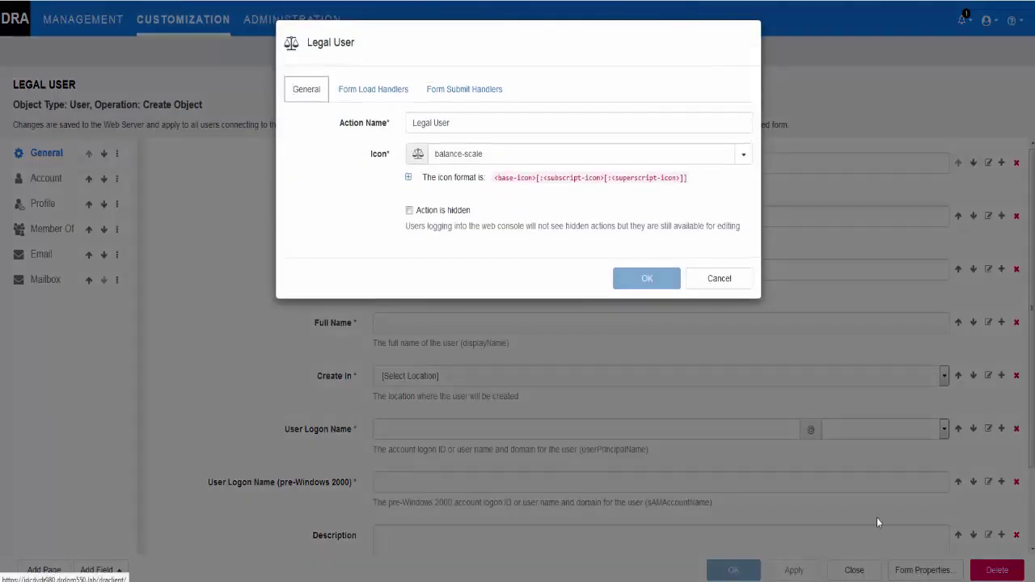
click(368, 90)
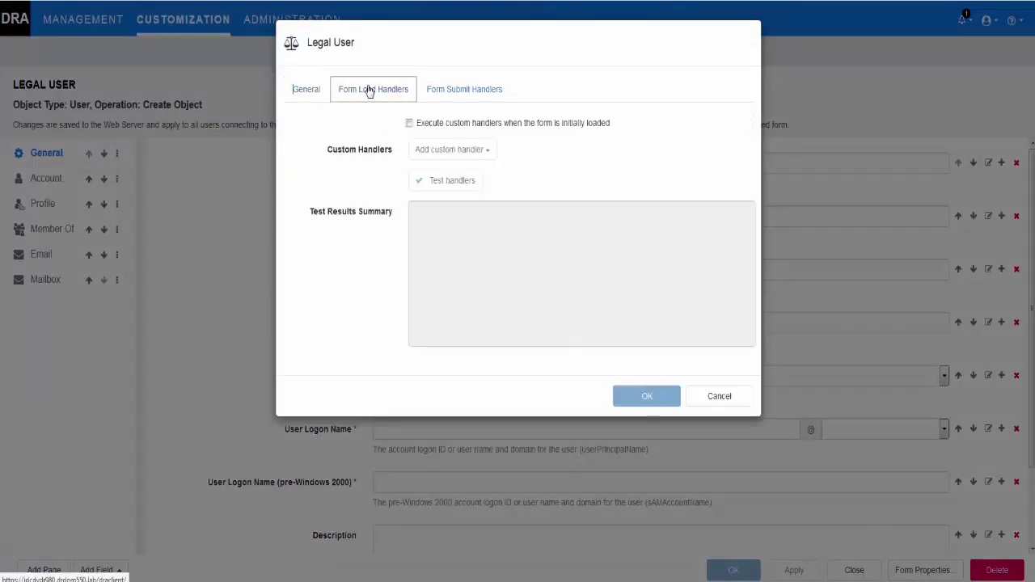
click(408, 123)
click(486, 152)
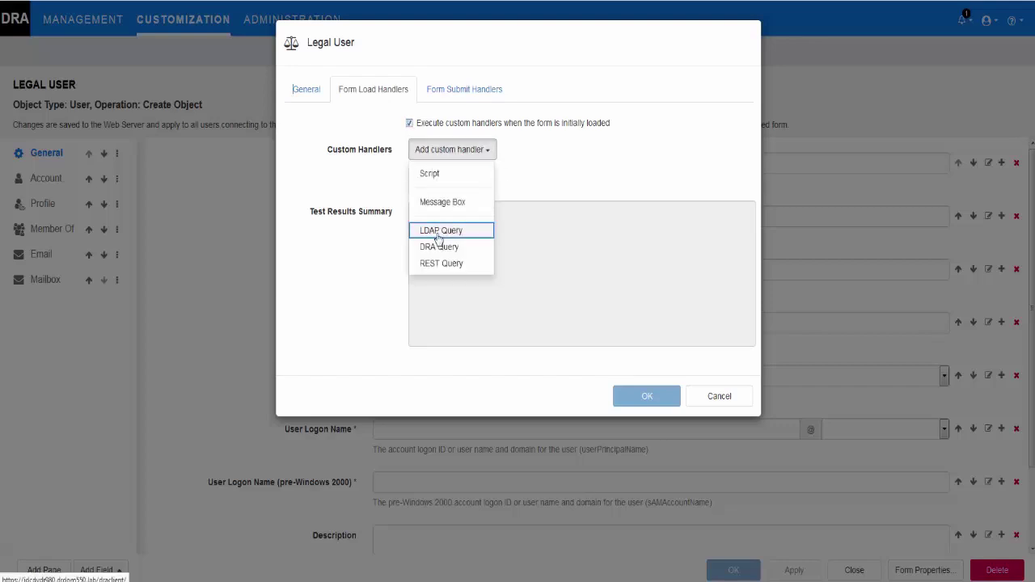
click(438, 234)
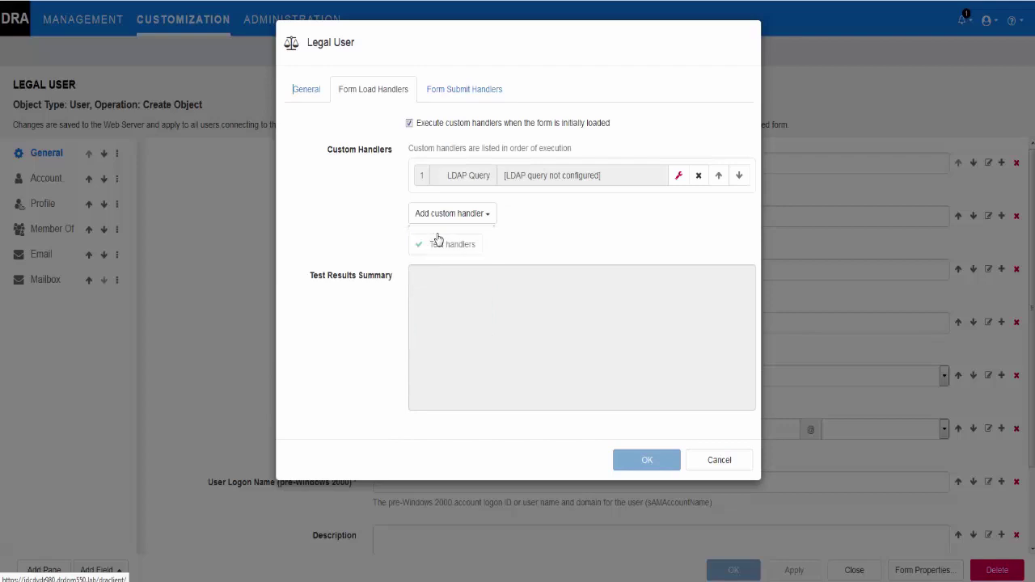
click(679, 177)
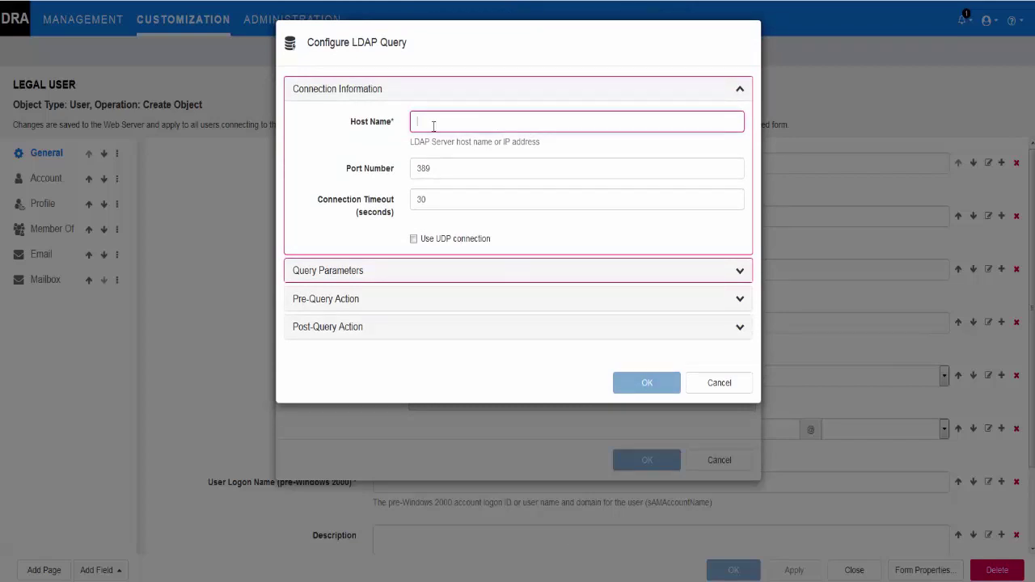
Step: Point the LDAP query at host idcdvdr553.drdom550.lab, base DN OU=Legal,DC=drdom550,dc=lab, Subtree scope
text(idcdvdr553.drdom550.lab)
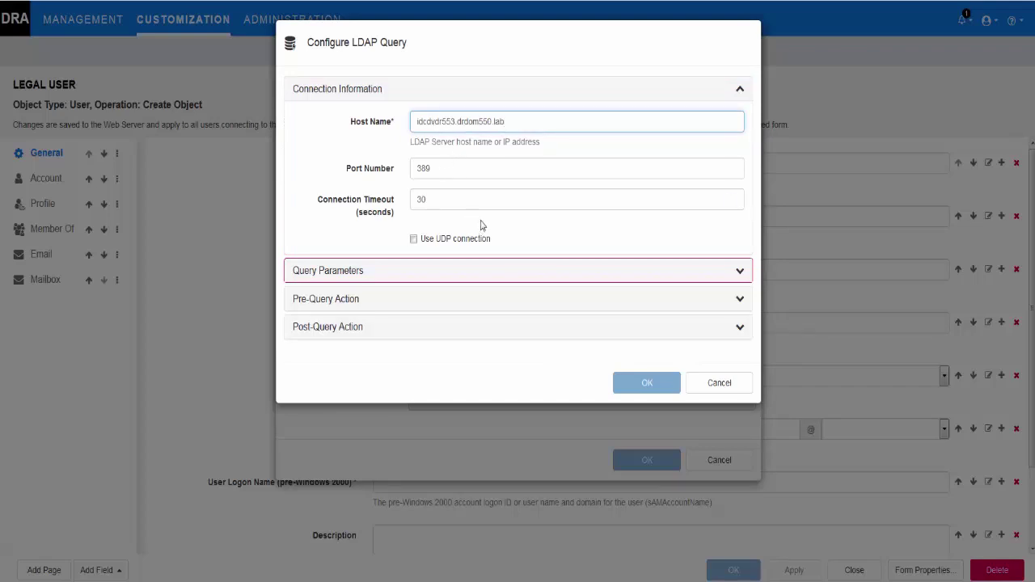
click(576, 280)
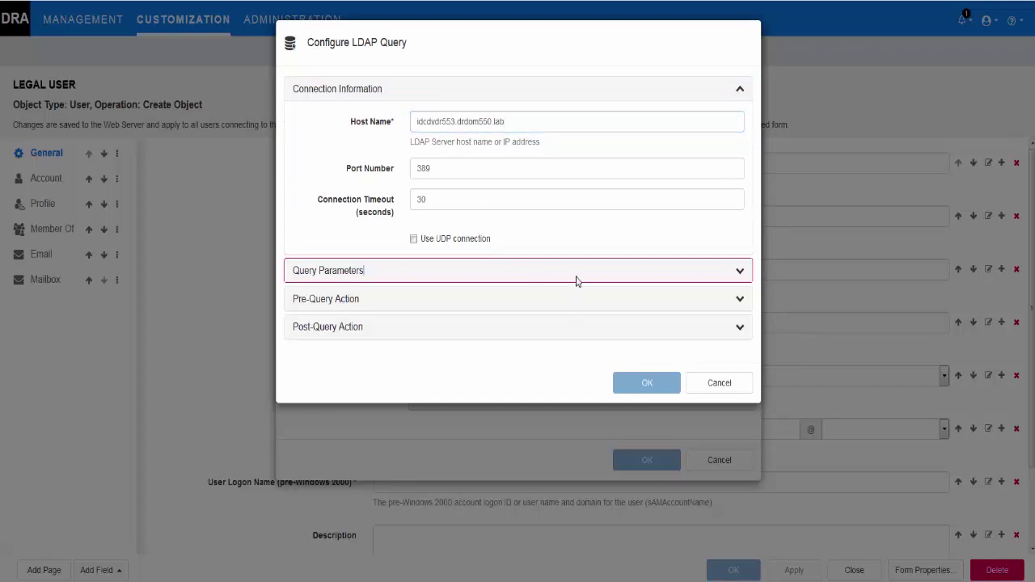
click(739, 271)
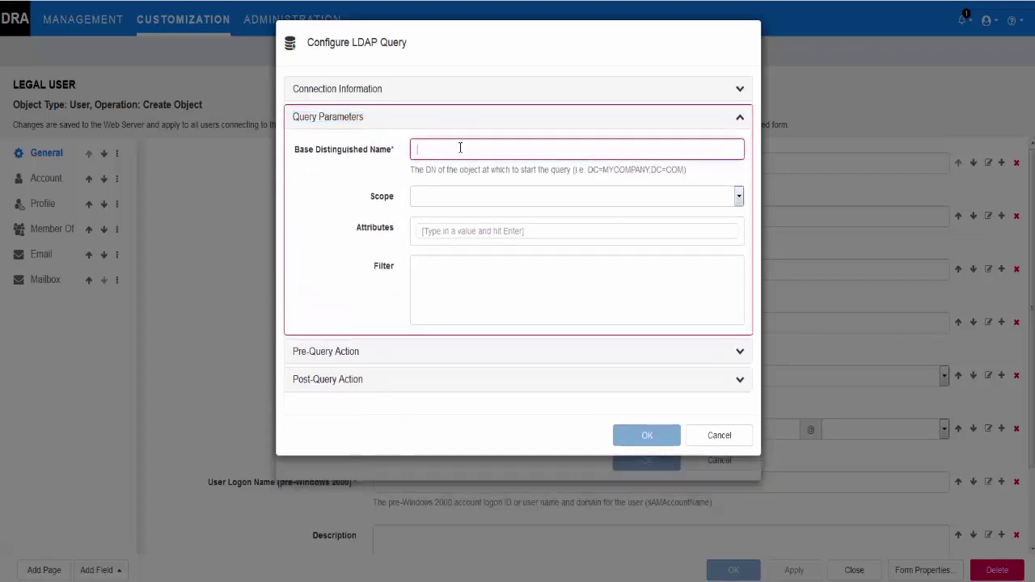
text(OU=Legal,DC=drdom550,dc=lab)
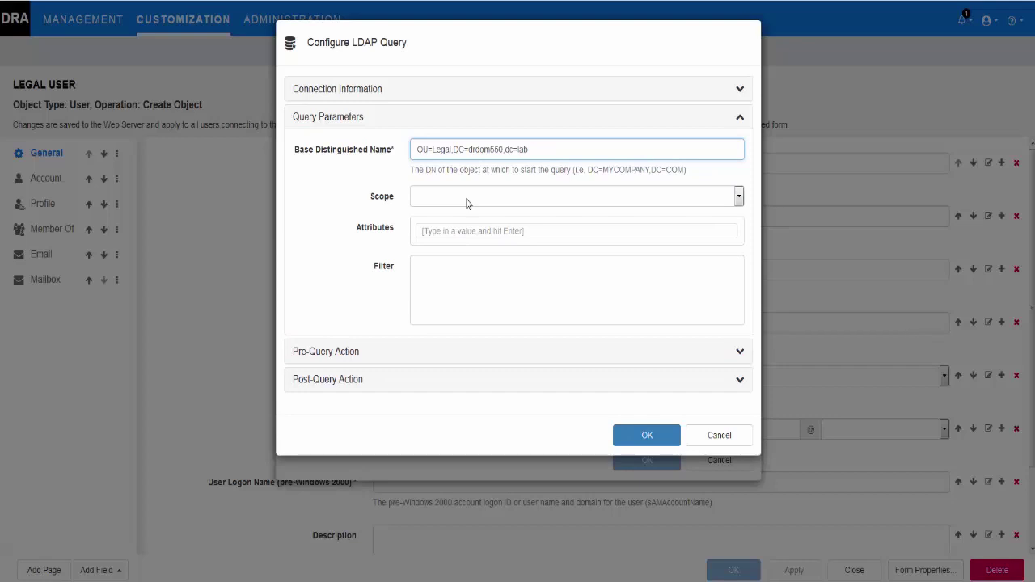
click(738, 196)
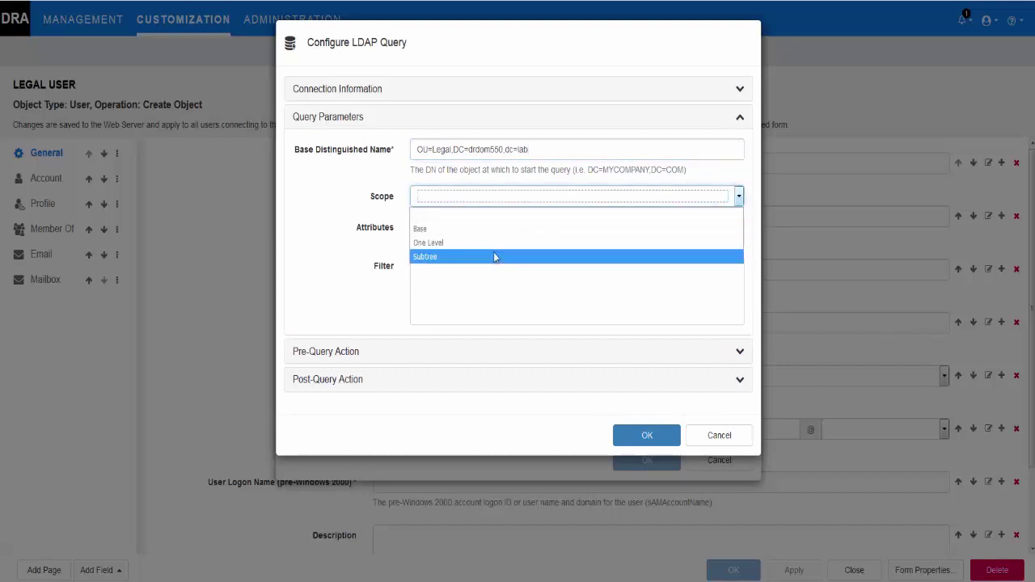
click(493, 257)
Step: Retrieve attribute employeeID using filter (&(objectClass=person)(objectClass=user))
click(568, 230)
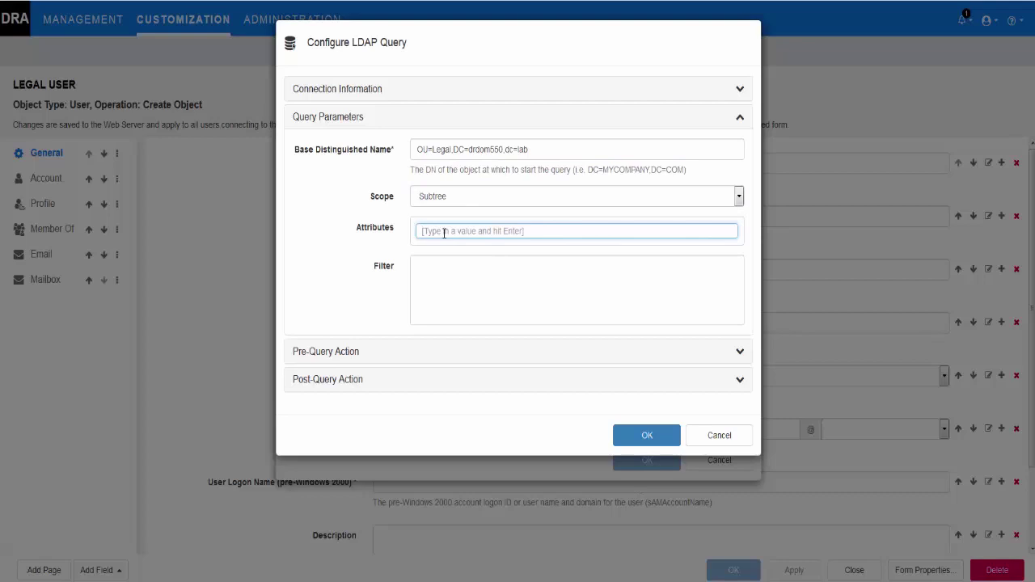
text(employeeID)
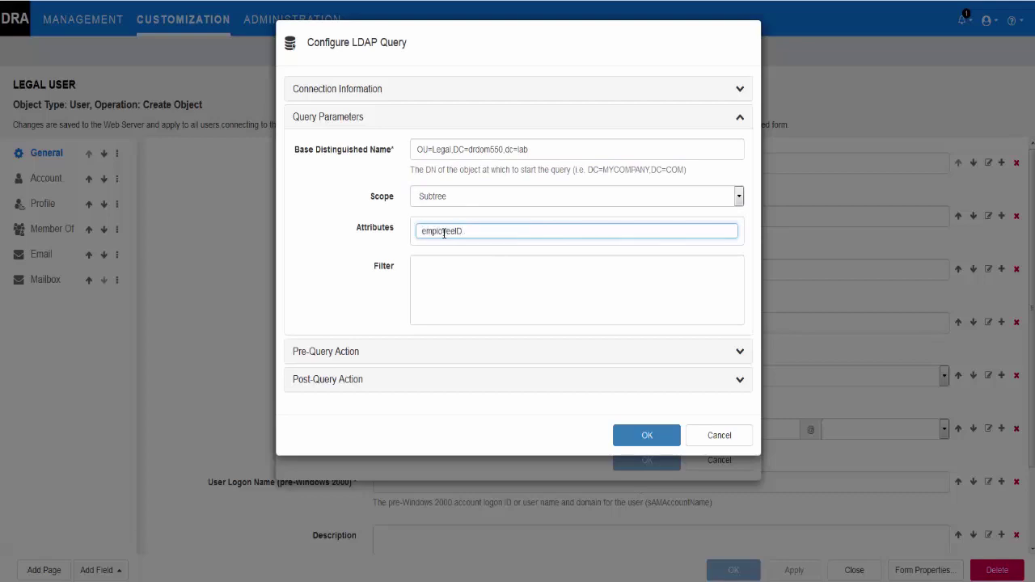
click(519, 291)
text((&(objectClass=person)(objectClass=user)))
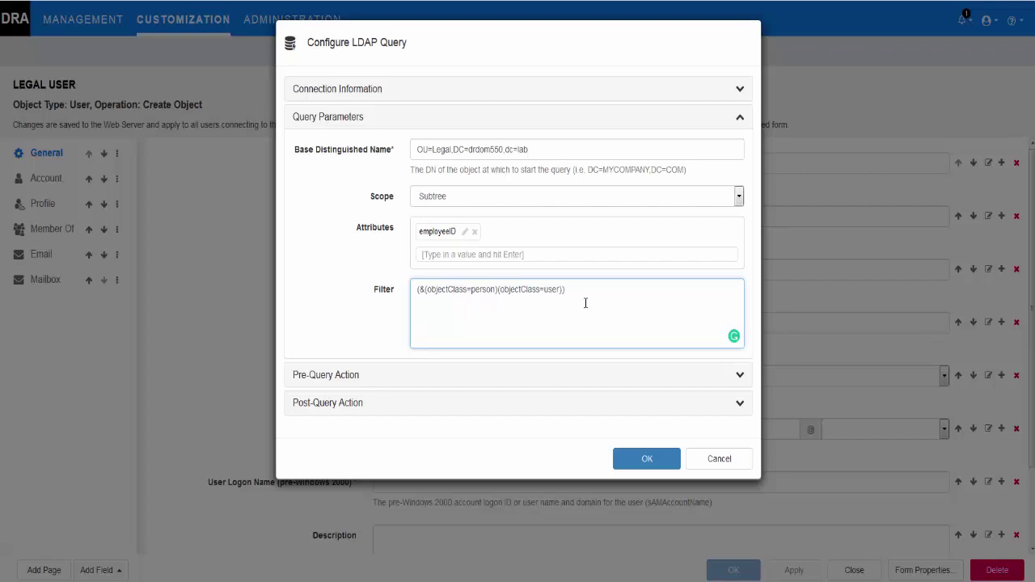
click(436, 402)
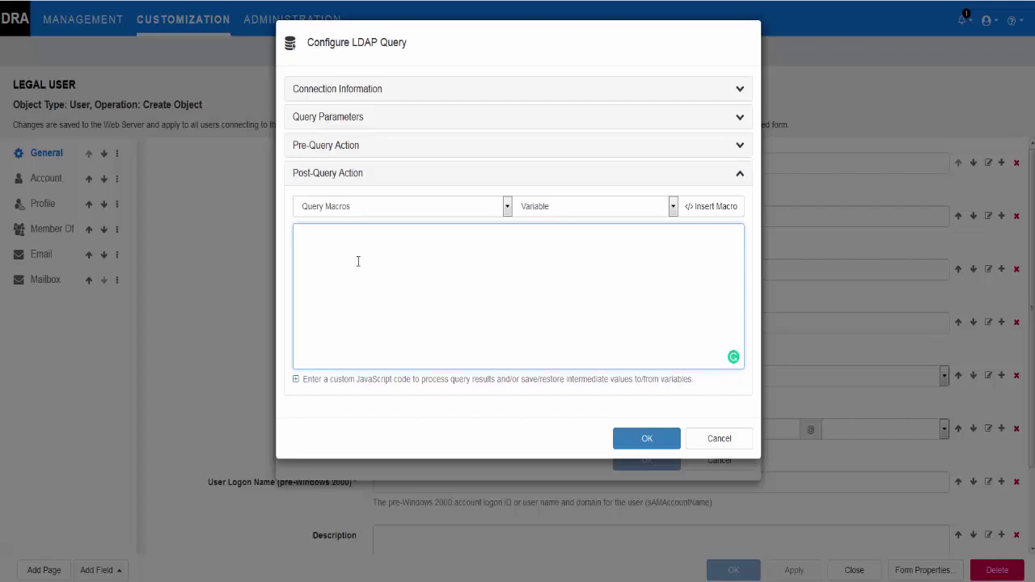
Step: Add the post-query script setting employeeId to the highest existing ID plus 1, and save
text(var result = QueryResults(); var employeeIdArray = result.map(function (empDetail) {   var currEmpId = empDetail['attributes'][0];   if (currEmpId['values'][0]) {     return parseInt(currEmpId.values[0]);   } }); var lastEmpId = Math.max(...employeeIdArray); Field(employeeId) = lastEmpId +1;)
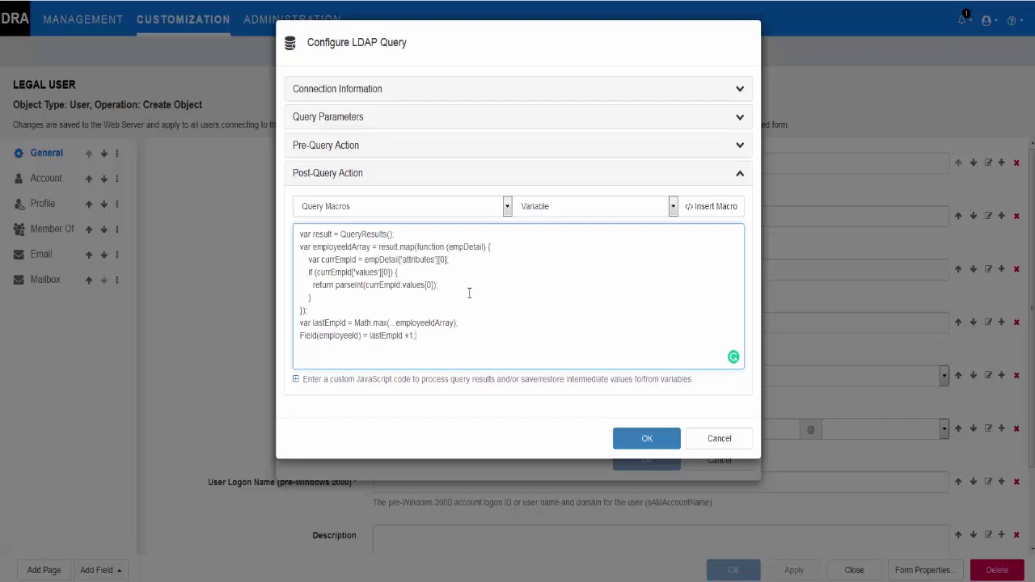
click(651, 438)
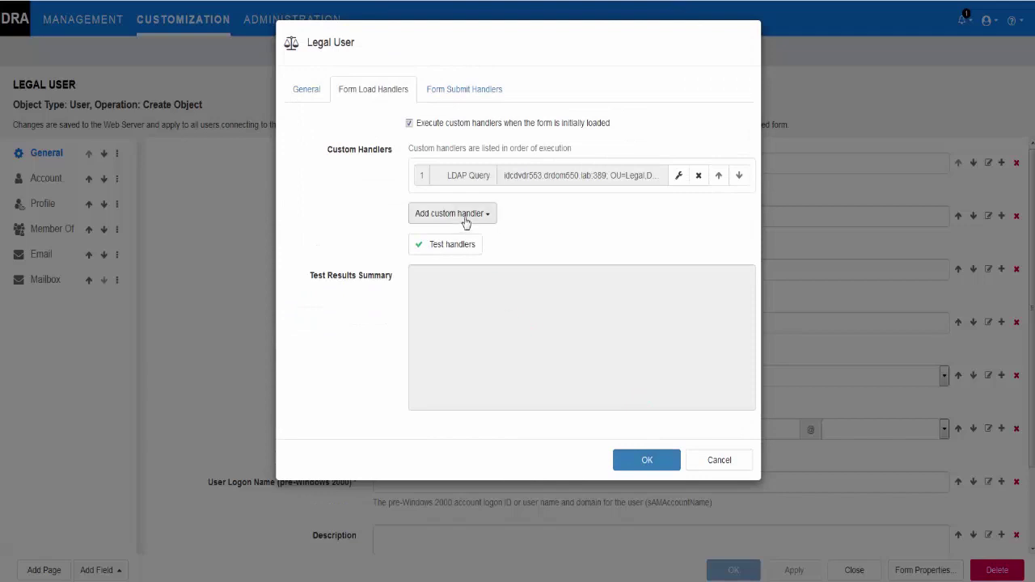
Step: Add a Script load handler setting containerOnePointPath to 'OnePoint://OU=Legal,DC=drdom550,dc=lab'
click(489, 216)
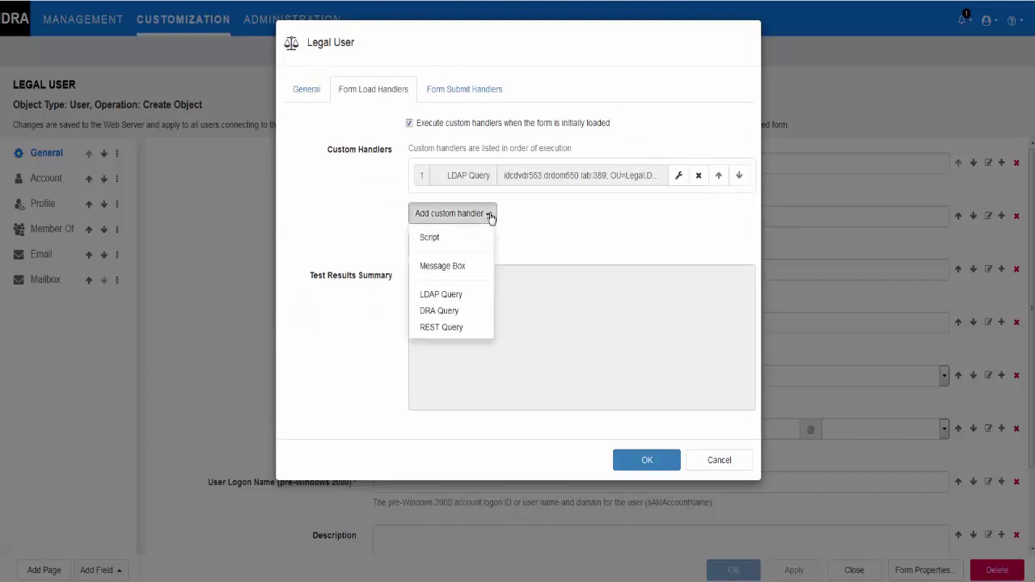
click(447, 236)
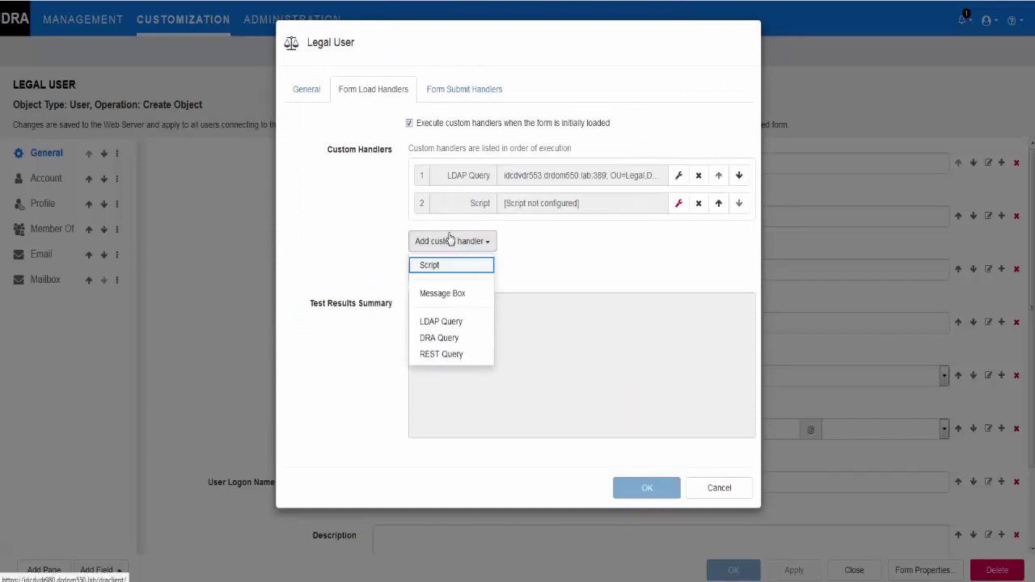
click(678, 203)
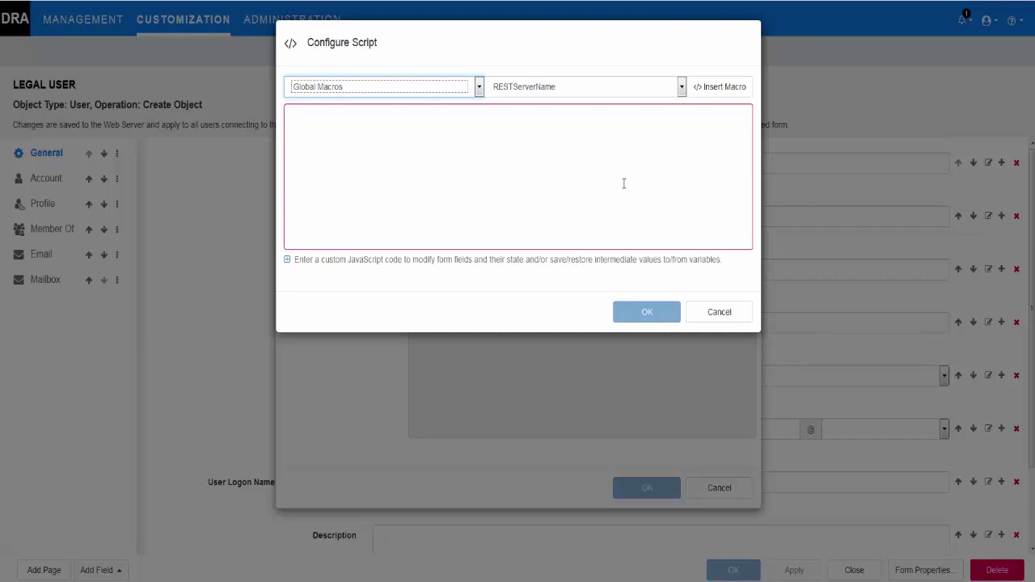
click(479, 87)
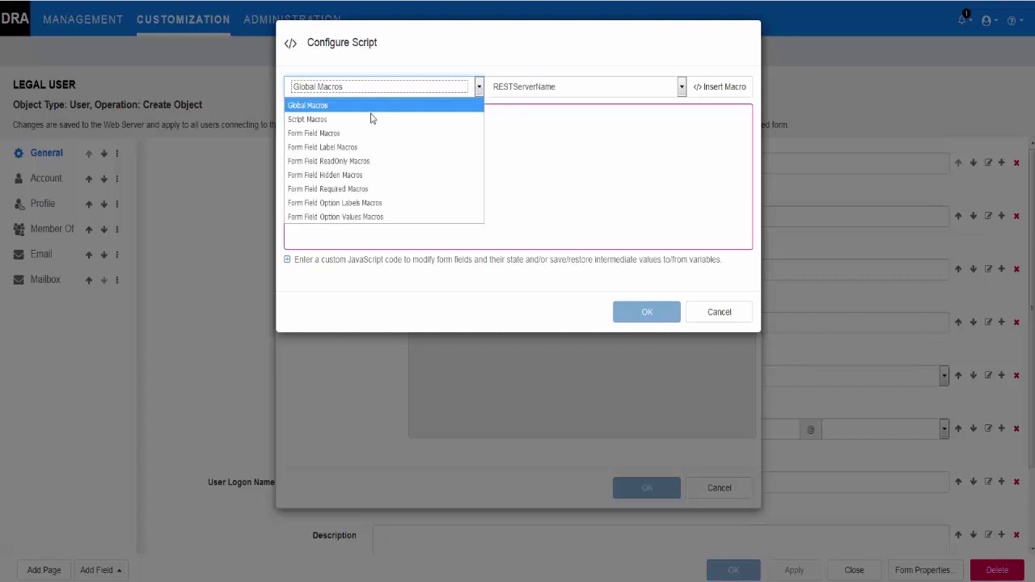
click(321, 134)
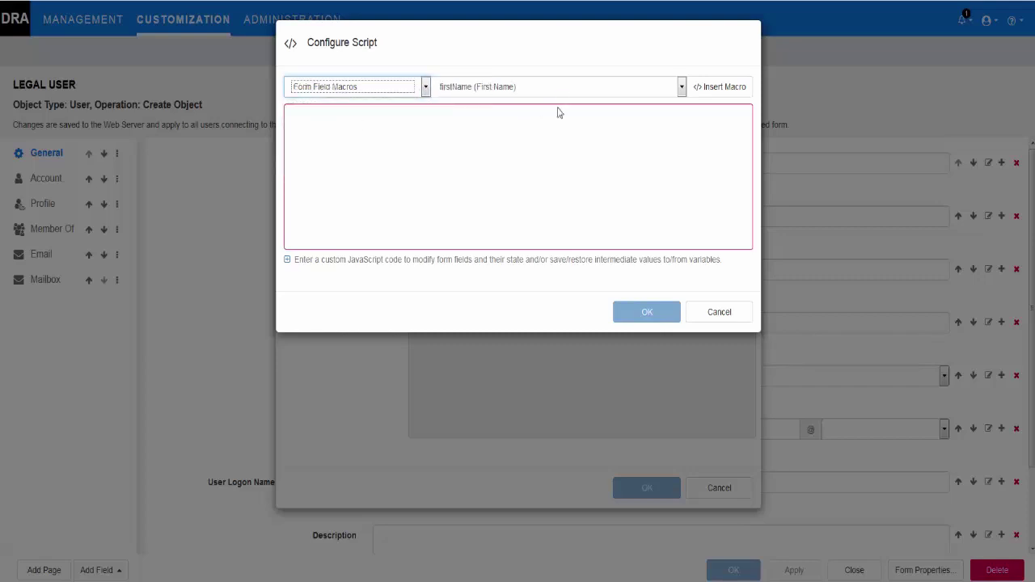
click(566, 90)
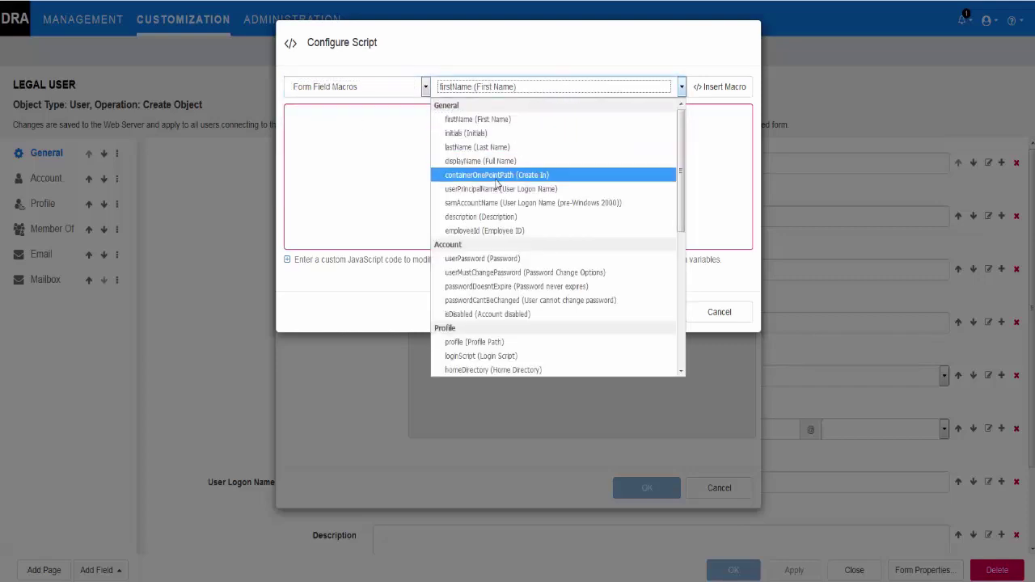
click(496, 176)
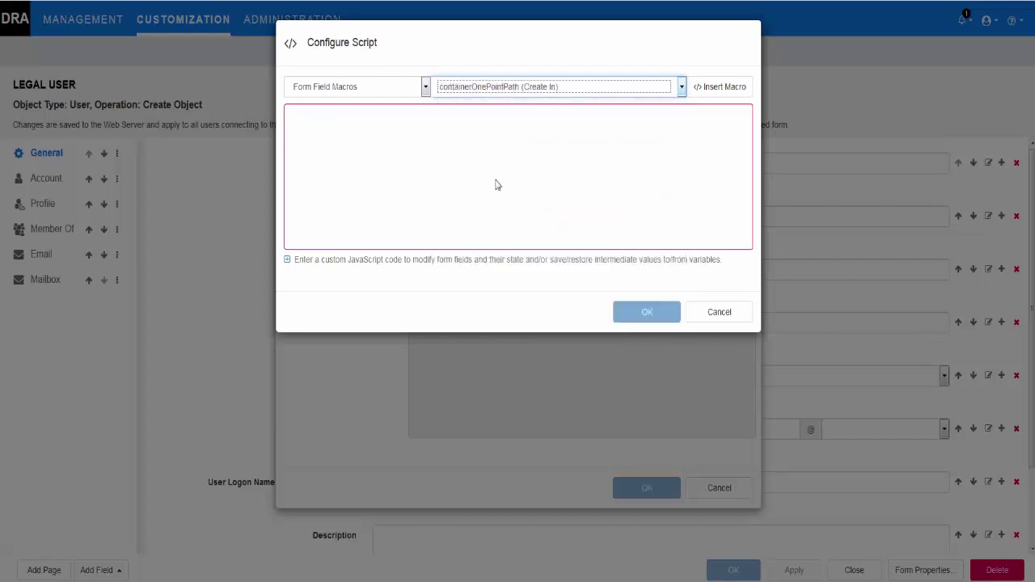
click(710, 91)
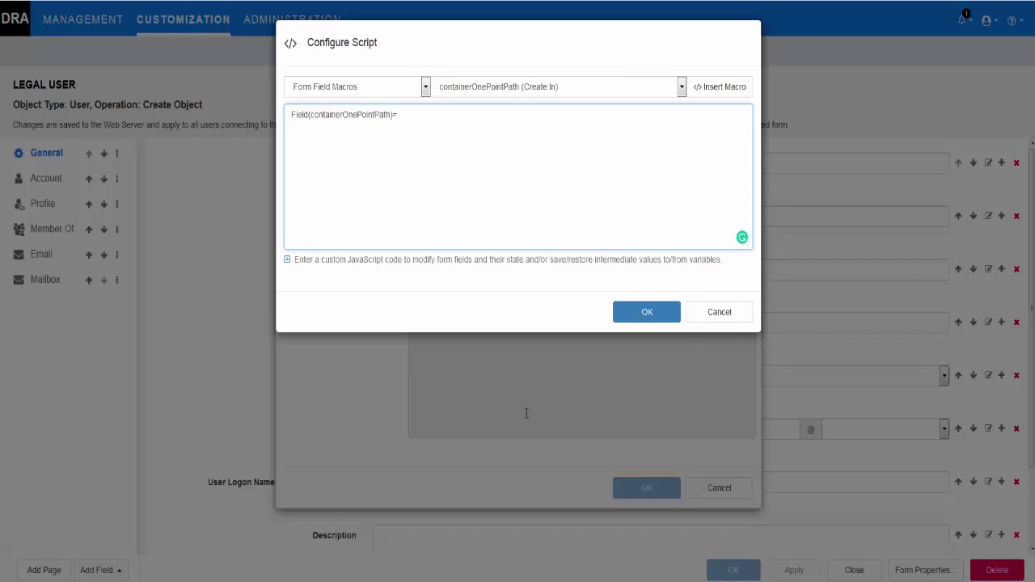
text(=)
text('OnePoint://OU=Legal,DC=drdom650,dc=lab';)
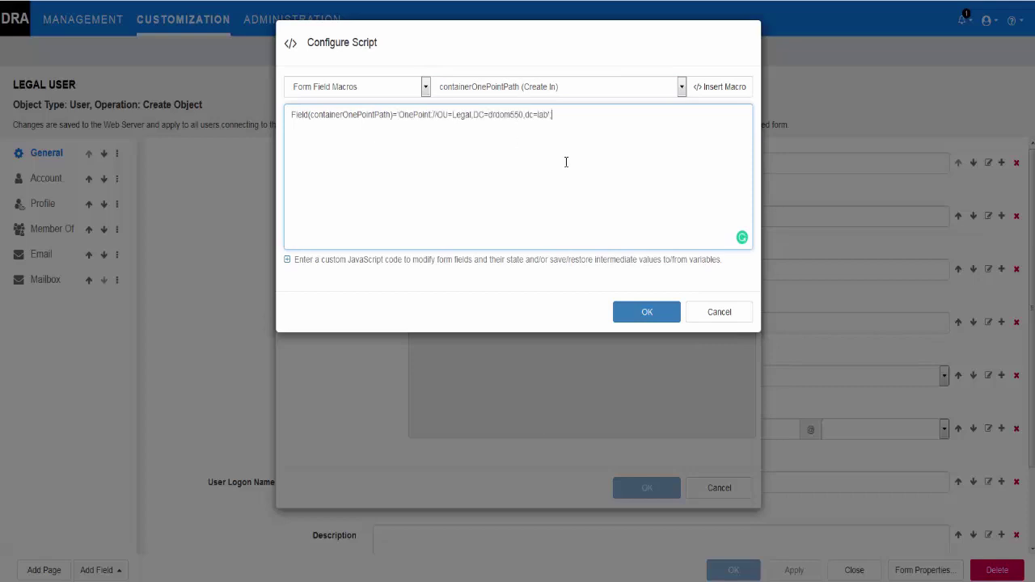
click(647, 313)
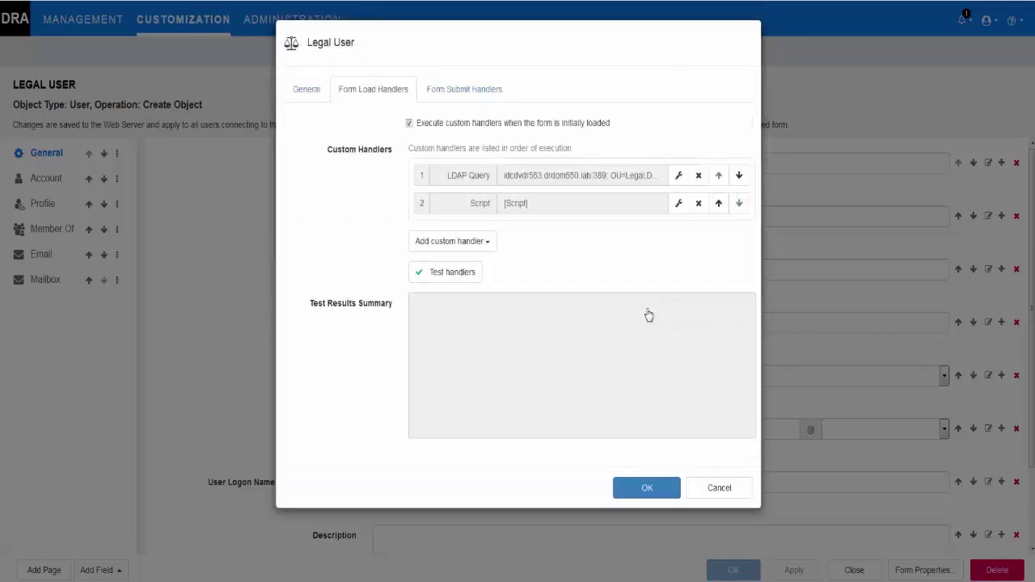
Step: Run the handler test and check the results show employeeId 4 and the Legal OU containerOnePointPath
click(467, 279)
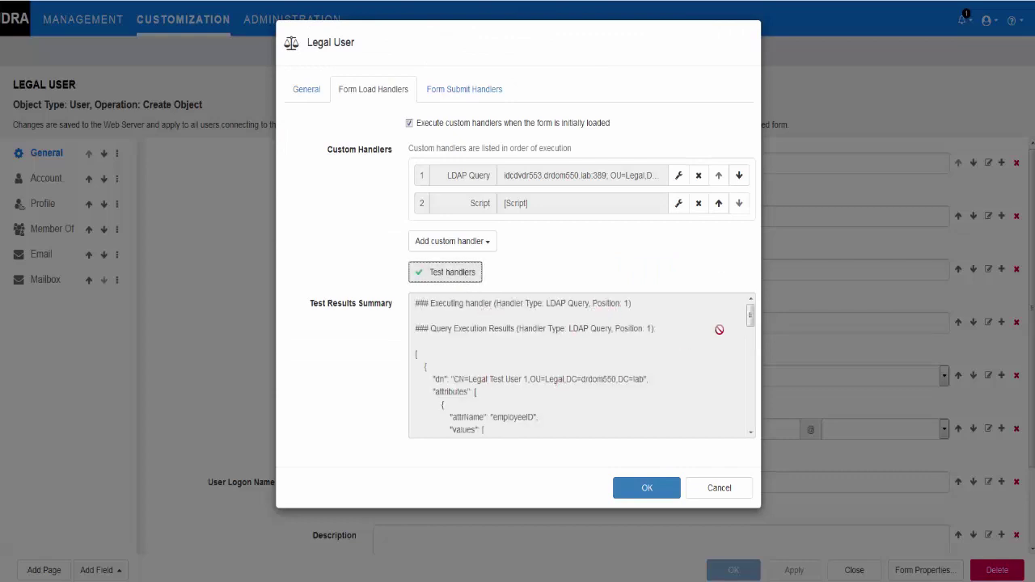
drag(751, 323, 751, 332)
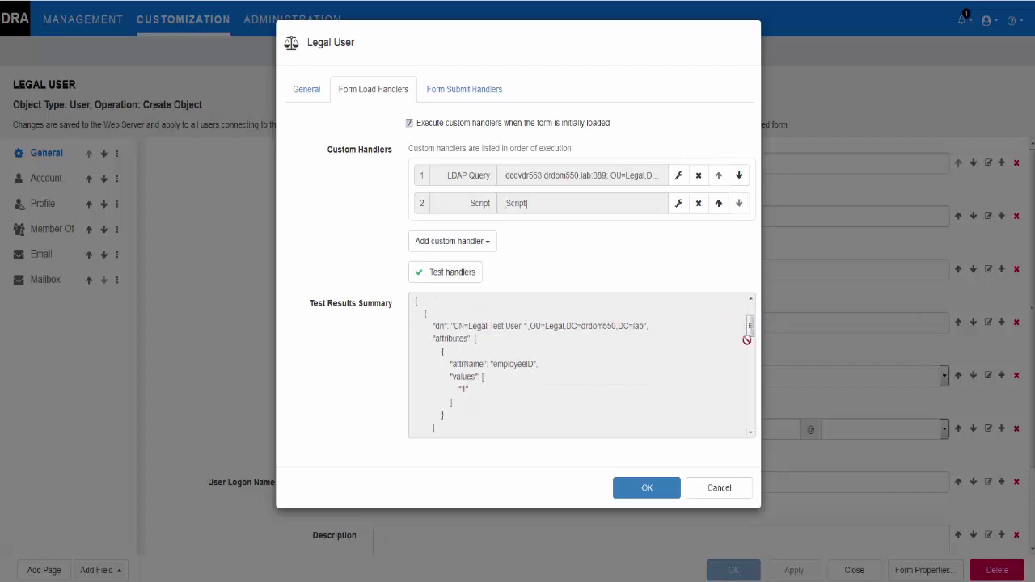
drag(750, 325, 499, 365)
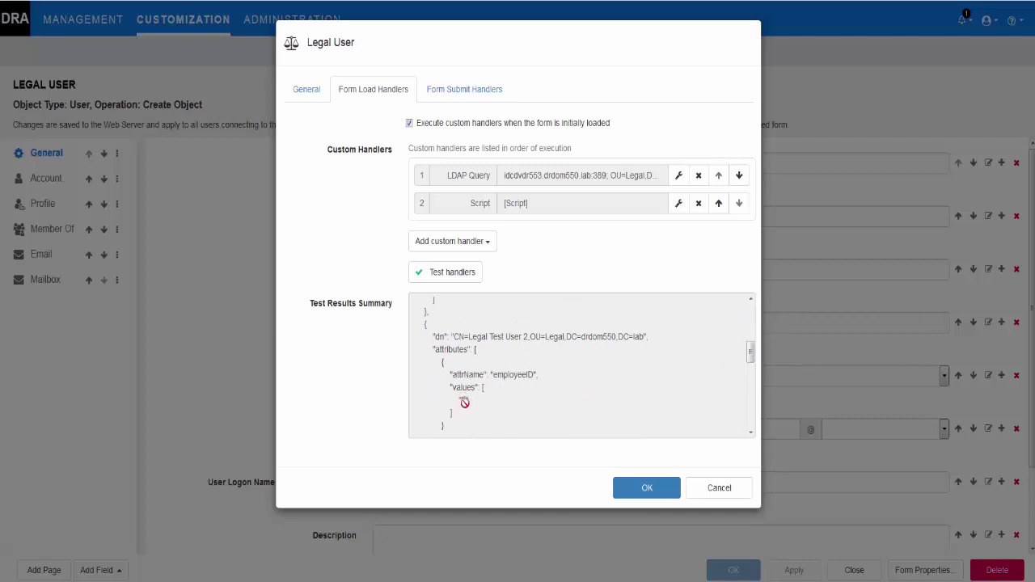
drag(752, 350, 614, 406)
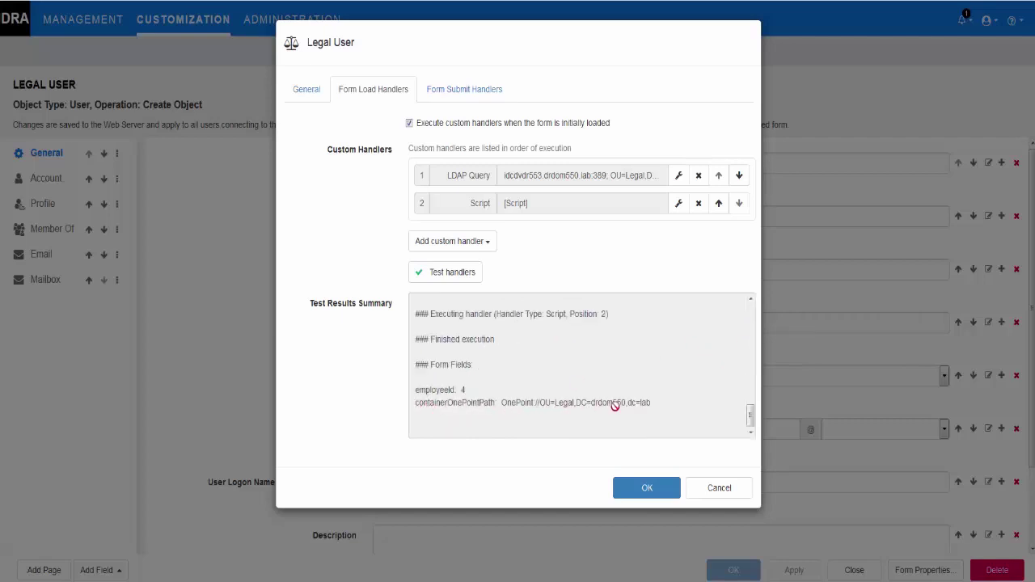
Step: Set the Employee ID field to Read only, then apply and close the Legal User action
click(655, 489)
scroll(653, 427, down, 1)
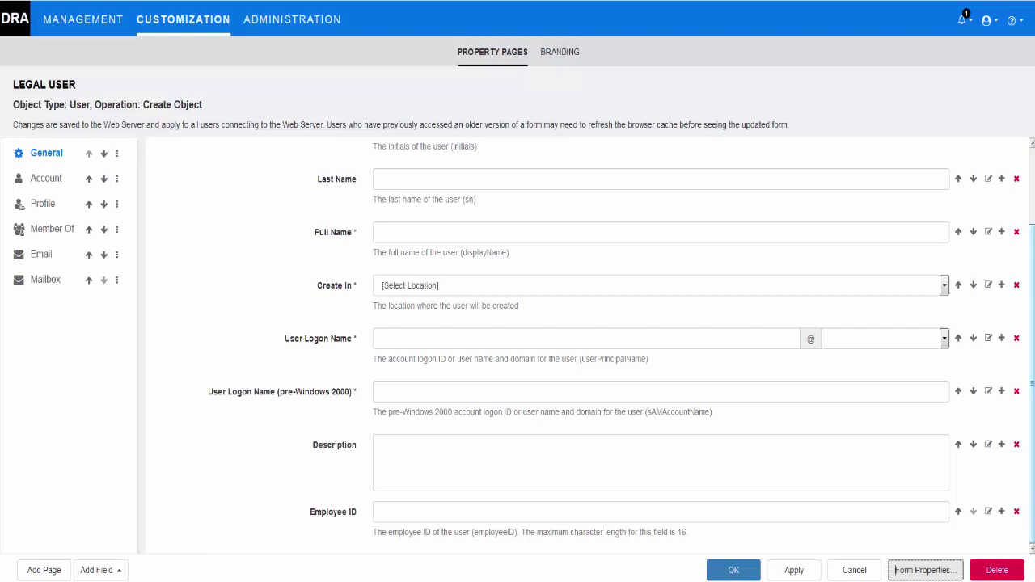
click(988, 511)
click(410, 438)
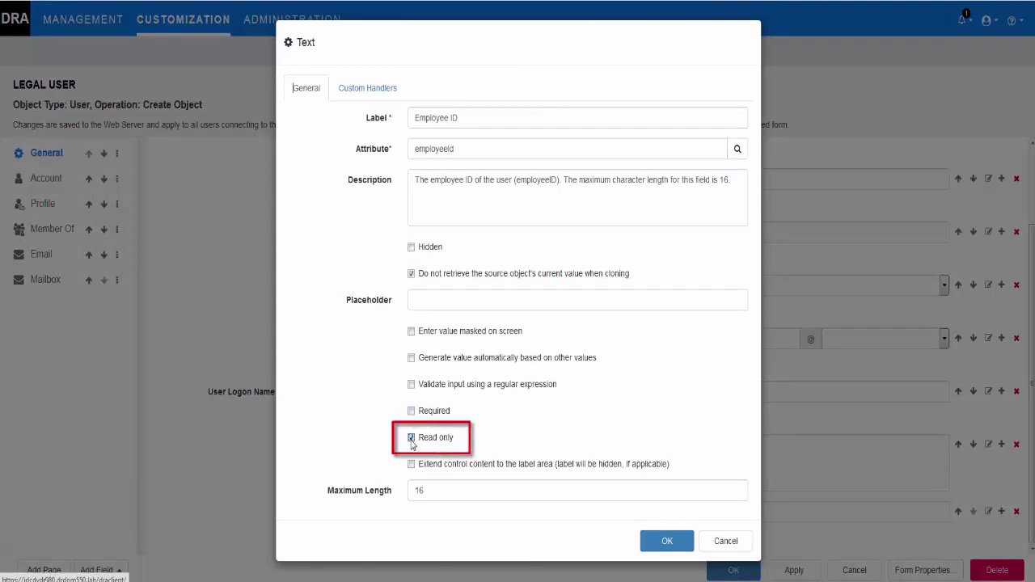
click(664, 542)
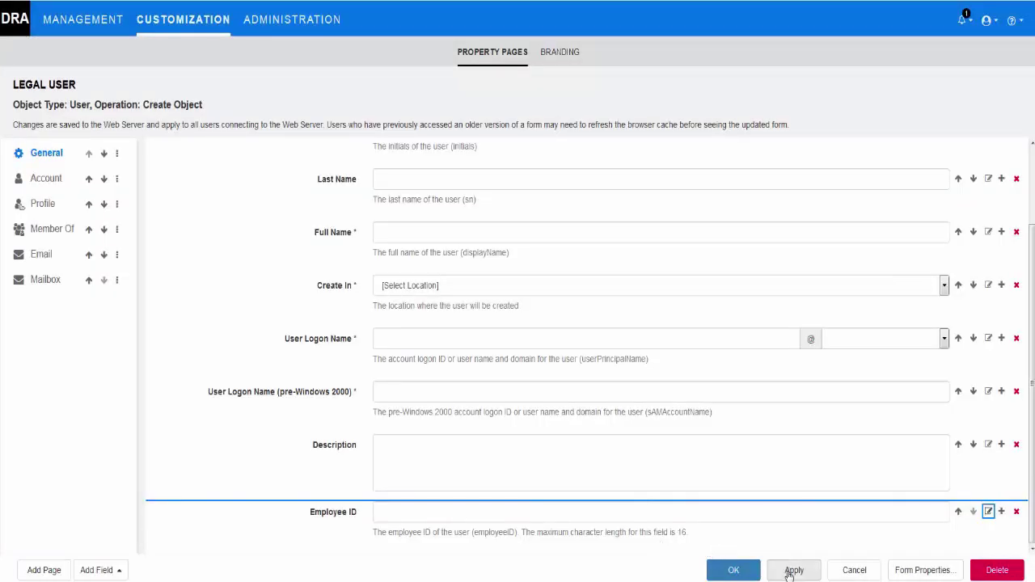
click(789, 570)
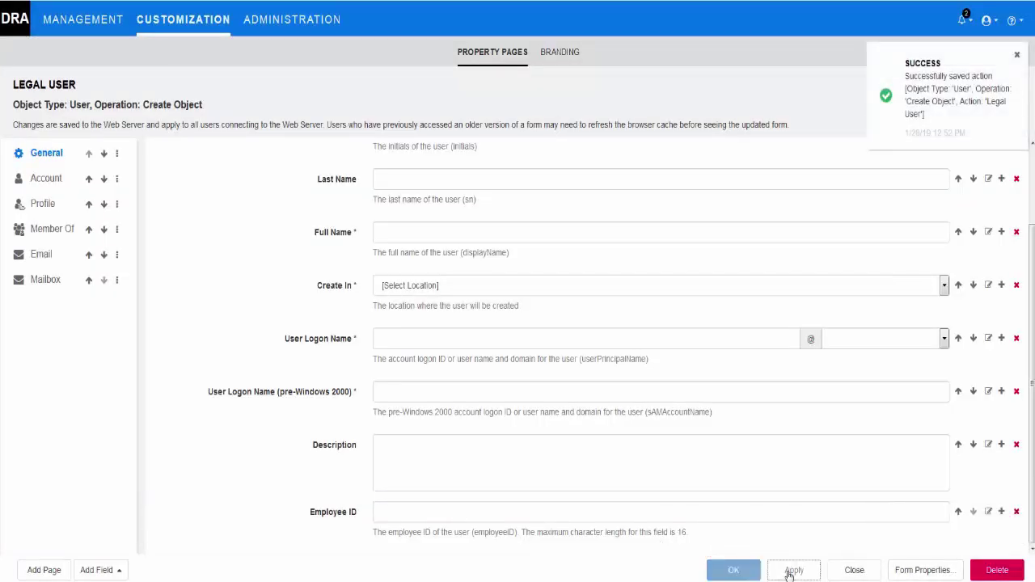
click(855, 571)
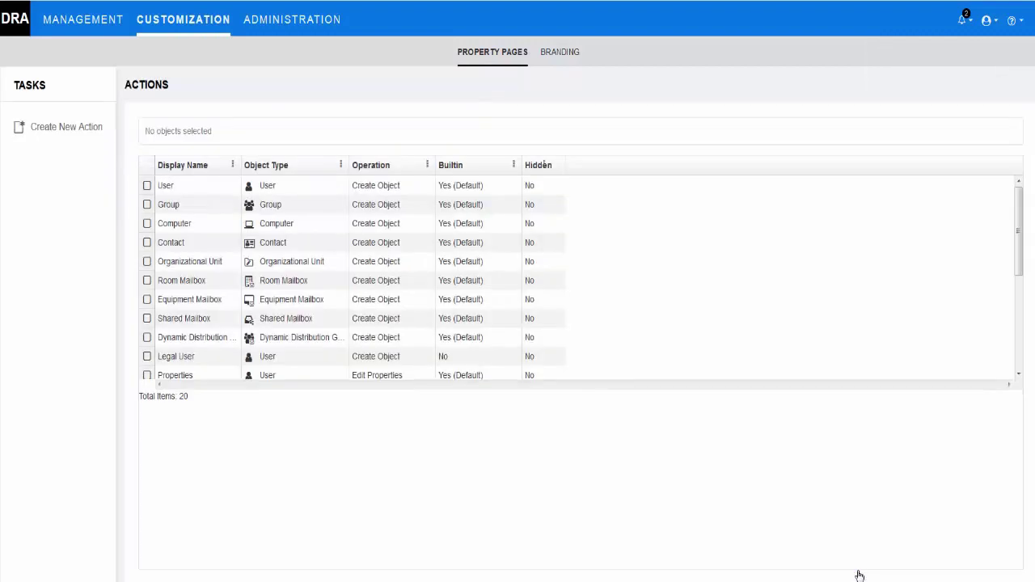
Step: Start creating a new Legal User from the Create task in Management
click(101, 29)
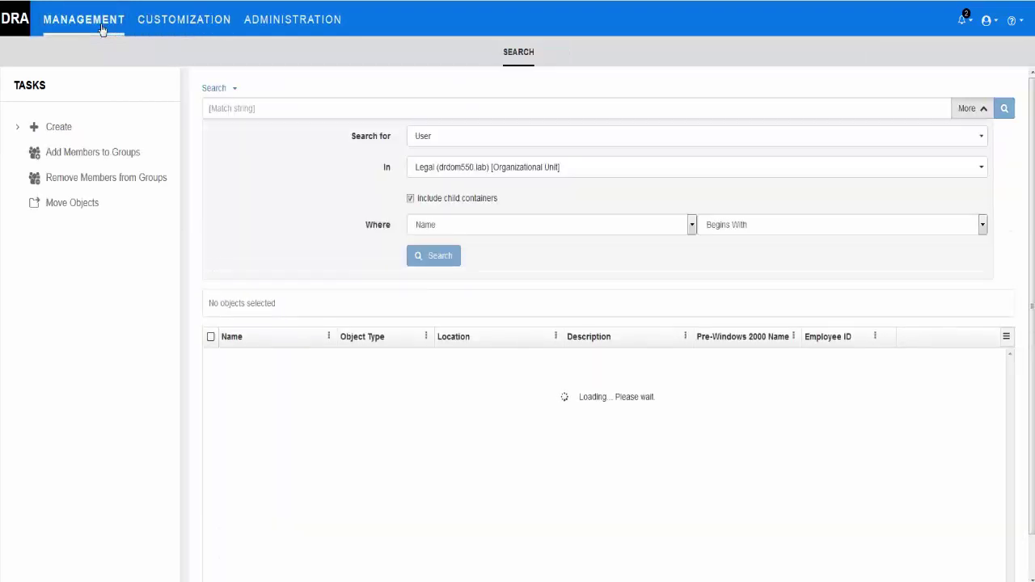
click(46, 132)
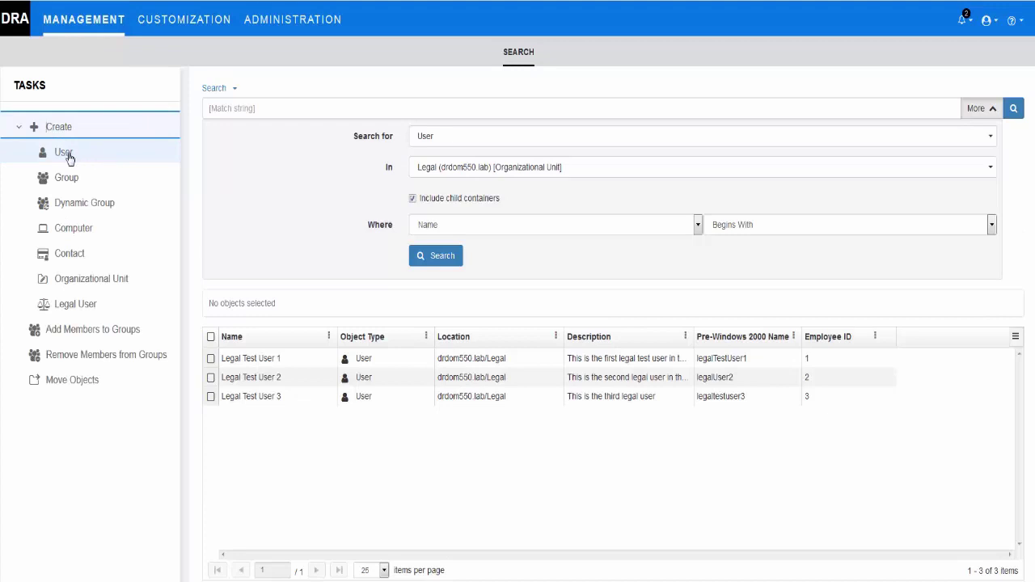
click(65, 304)
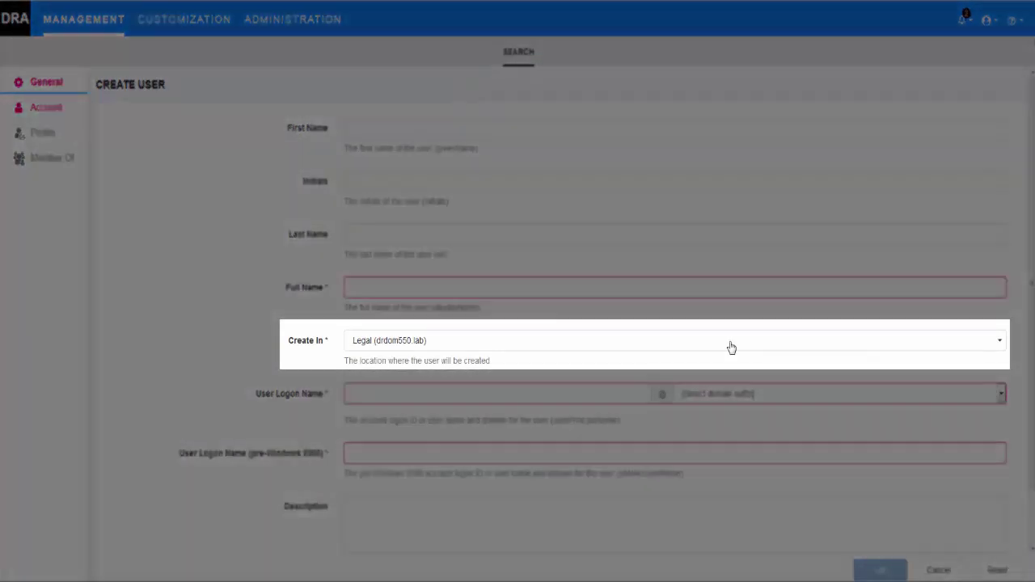
scroll(730, 347, down, 1)
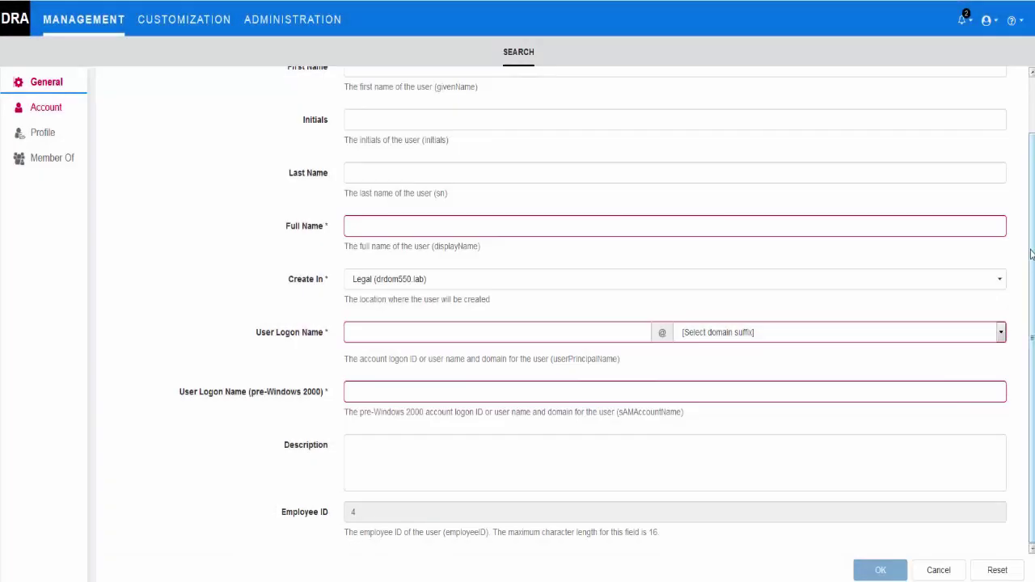
scroll(1030, 252, up, 1)
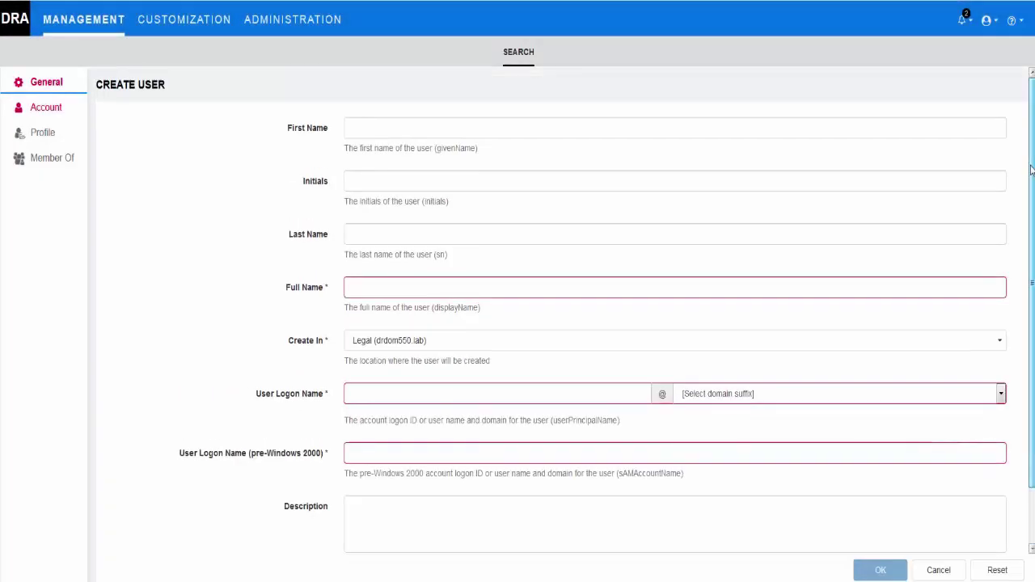
Step: Create 'Legal Test User 4' with the drdom550.lab logon suffix and a generated password
click(447, 122)
text(Lega)
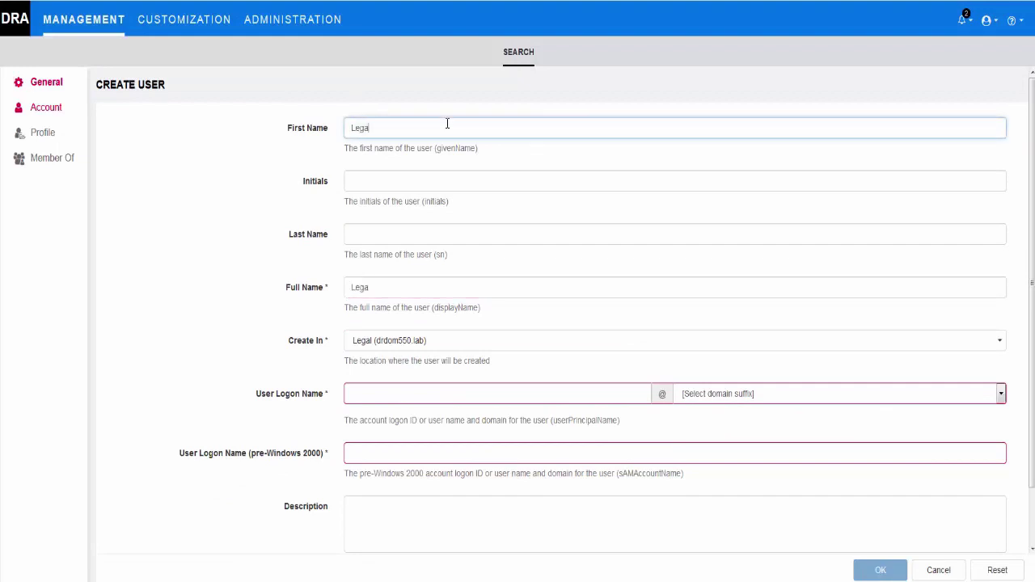
text(l Test User 4)
click(379, 393)
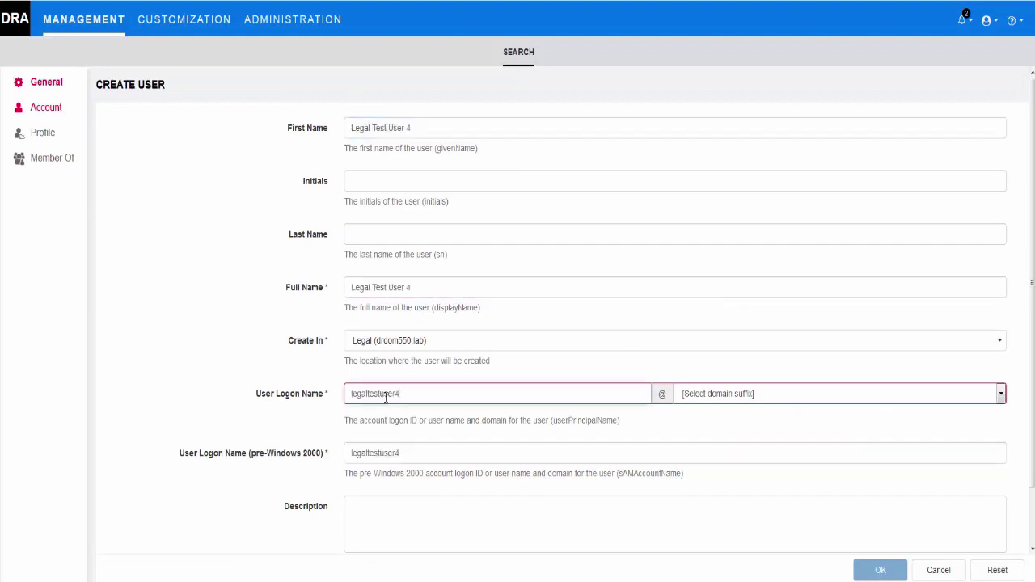
click(741, 393)
click(711, 427)
click(44, 107)
click(405, 192)
click(880, 571)
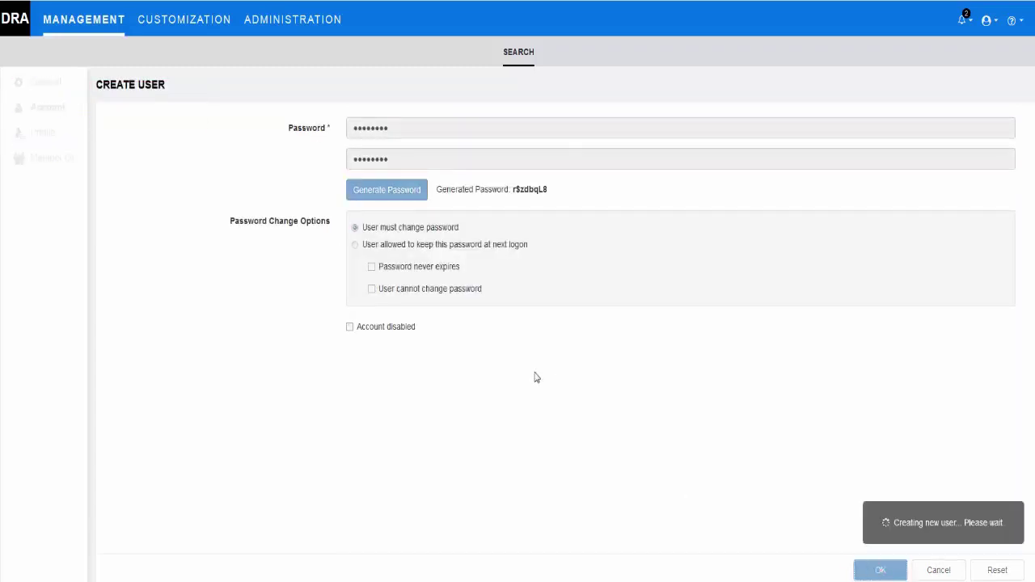